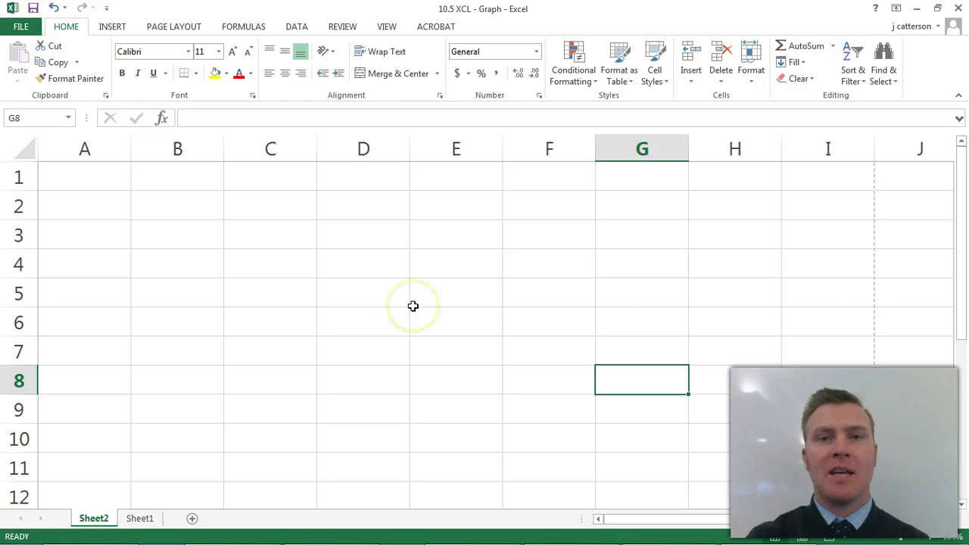
Enter the heading "Temperature of Water (oC)" in A1 and widen column A to fit it
{"action": "left_click", "coordinate": [84, 180]}
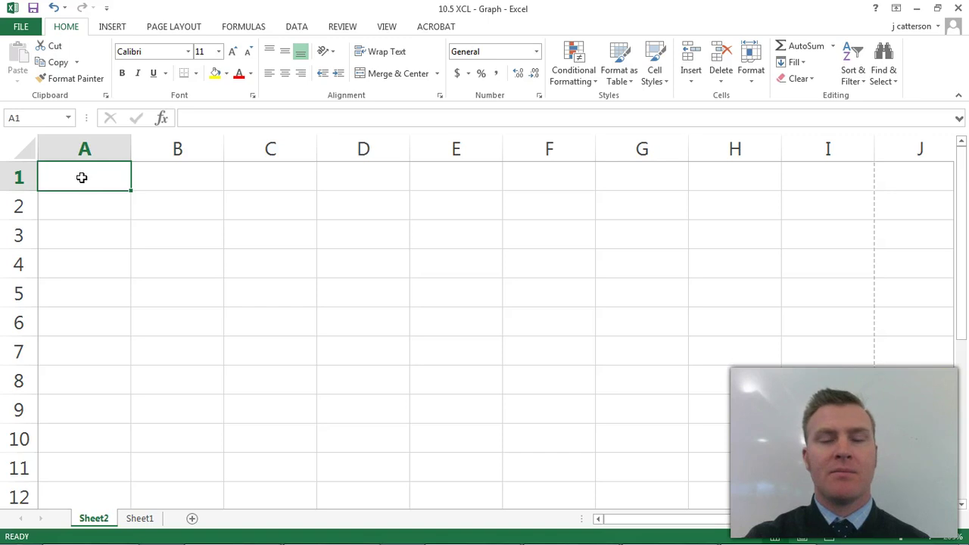
{"action": "type", "text": "Temperature of Water (oC)"}
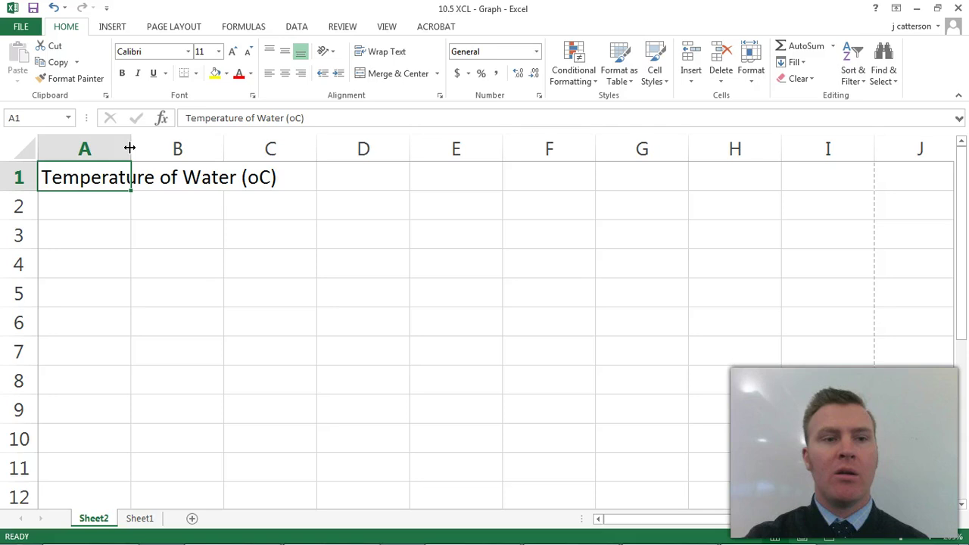
{"action": "left_click_drag", "start_coordinate": [131, 148], "coordinate": [289, 168]}
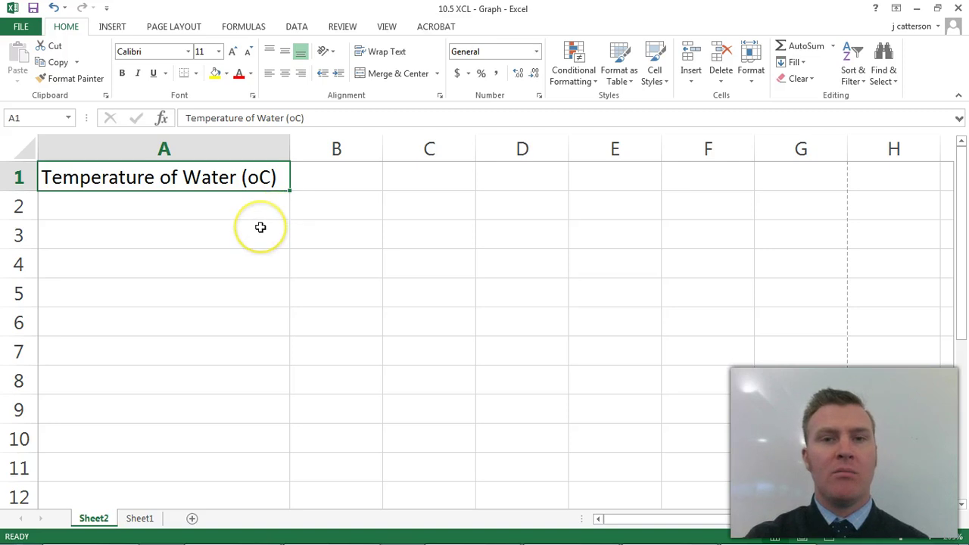
Enter the heading "Time taken to Dissolve (sec)" in B1 and slightly widen column B
{"action": "left_click", "coordinate": [325, 168]}
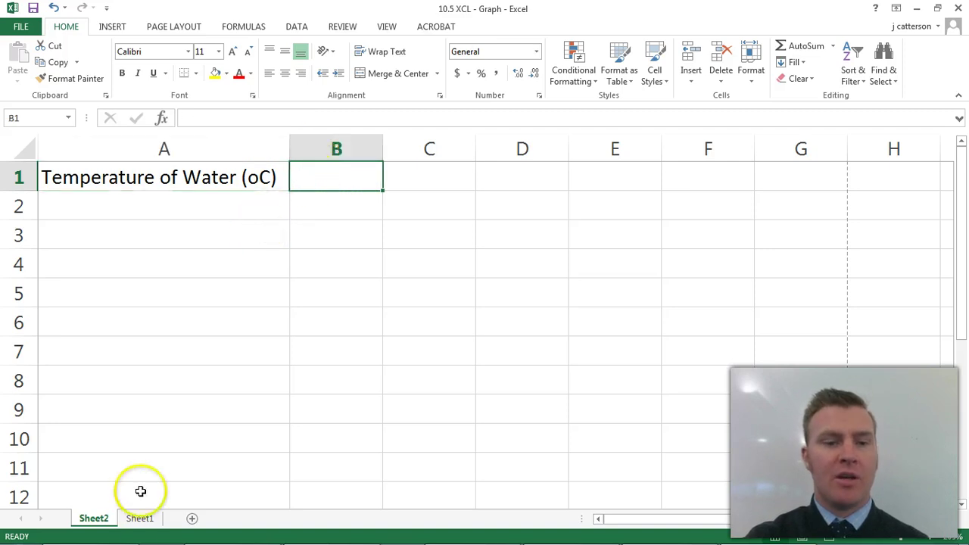
{"action": "type", "text": "Time taken to Dissolve (sec)"}
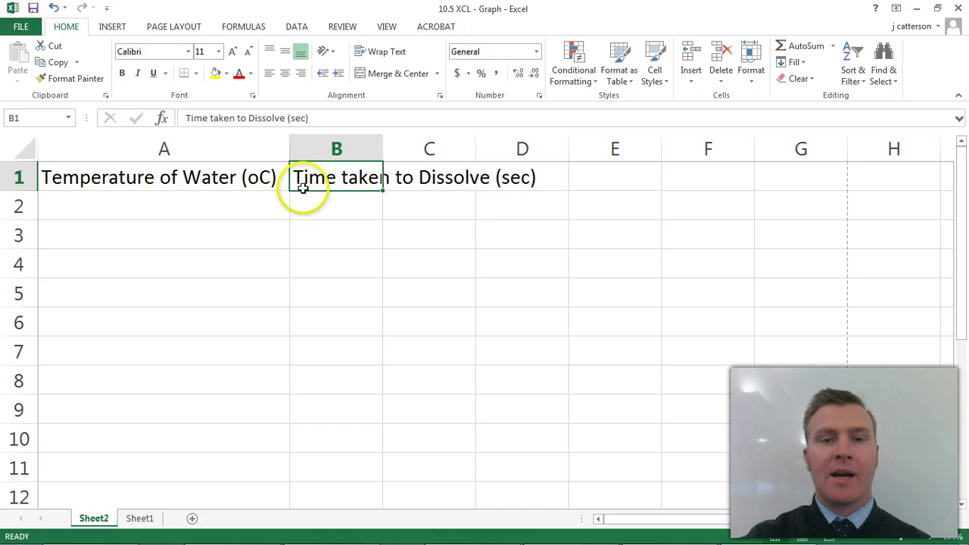
{"action": "mouse_move", "coordinate": [382, 150]}
{"action": "left_mouse_down"}
{"action": "mouse_move", "coordinate": [520, 149]}
{"action": "mouse_move", "coordinate": [348, 161]}
{"action": "mouse_move", "coordinate": [384, 165]}
{"action": "left_mouse_up"}
{"action": "left_click", "coordinate": [378, 265]}
{"action": "left_click", "coordinate": [359, 206]}
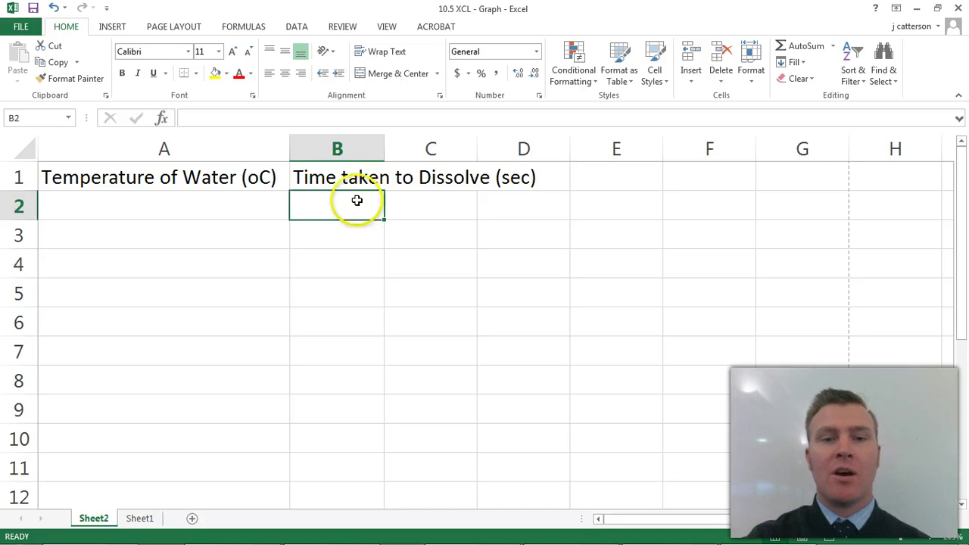
Merge and centre the time heading across B1:E1, and add the subheadings Trial 1, Trial 2, Trial 3 and Average in B2:E2
{"action": "left_click", "coordinate": [353, 184]}
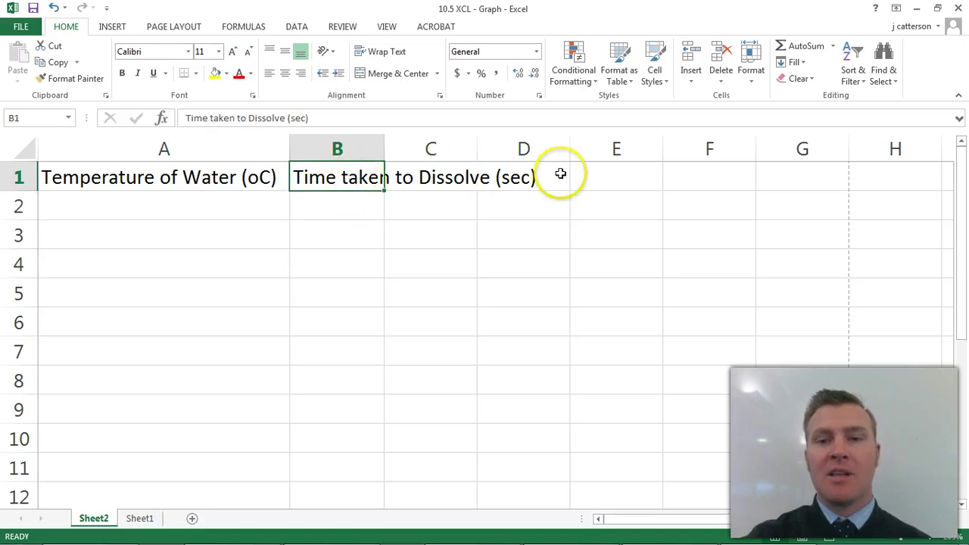
{"action": "left_click", "coordinate": [620, 175]}
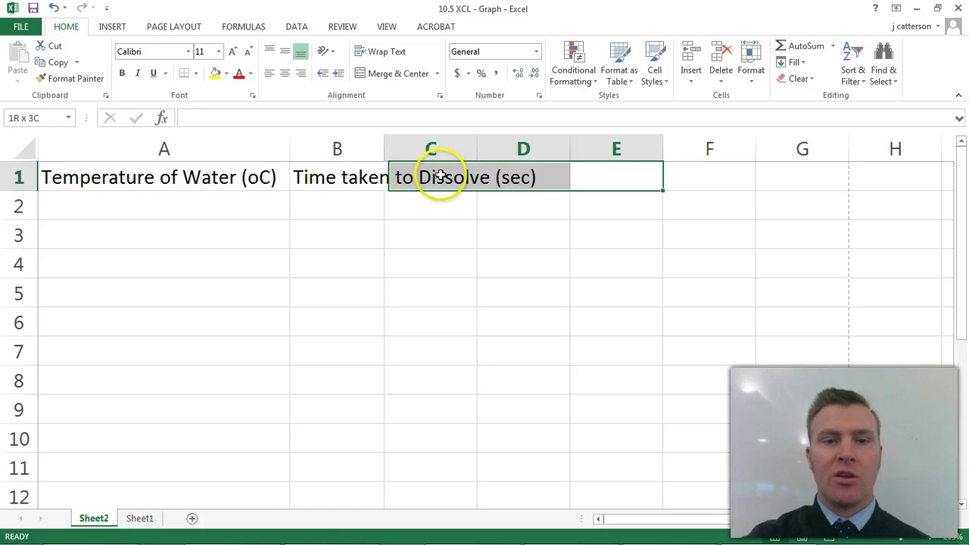
{"action": "left_click_drag", "start_coordinate": [441, 175], "coordinate": [357, 177]}
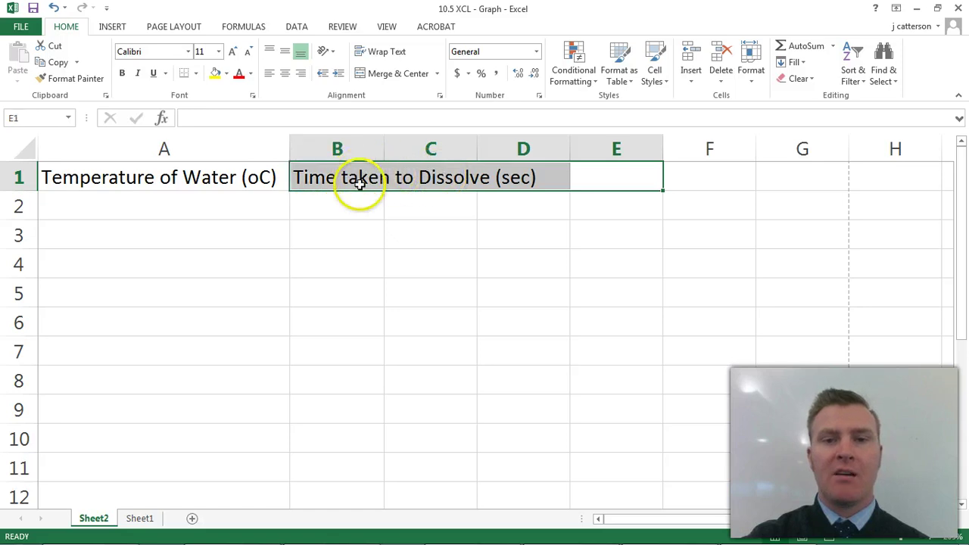
{"action": "left_click", "coordinate": [390, 75]}
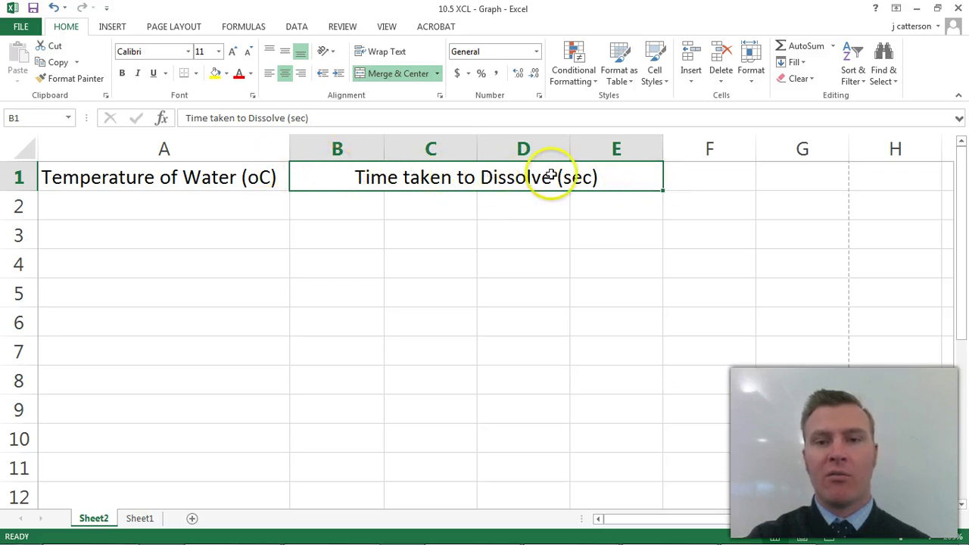
{"action": "key", "text": "Return"}
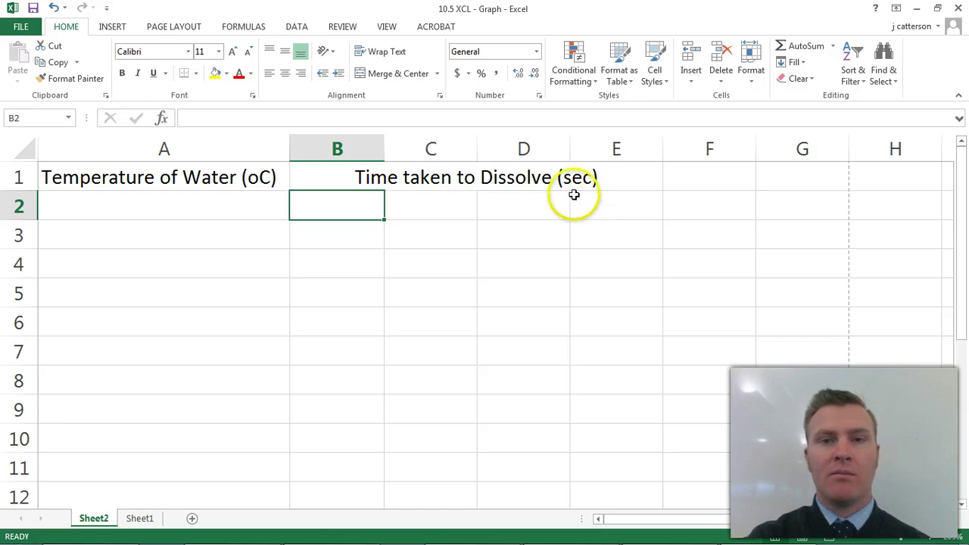
{"action": "type", "text": "Trial 1\tTrial 2\tTrial 3\tAverage"}
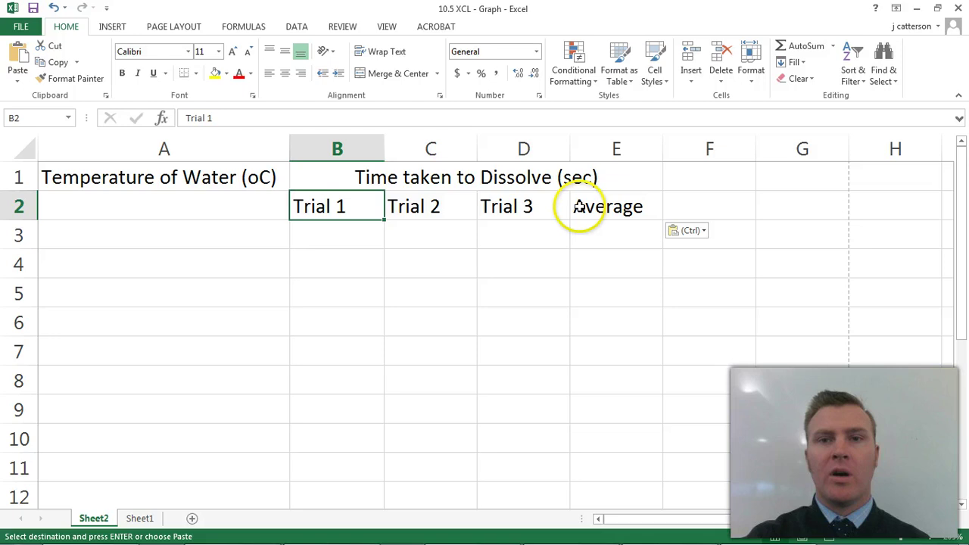
Merge and centre the water temperature heading over cells A1:A2
{"action": "left_click", "coordinate": [149, 186]}
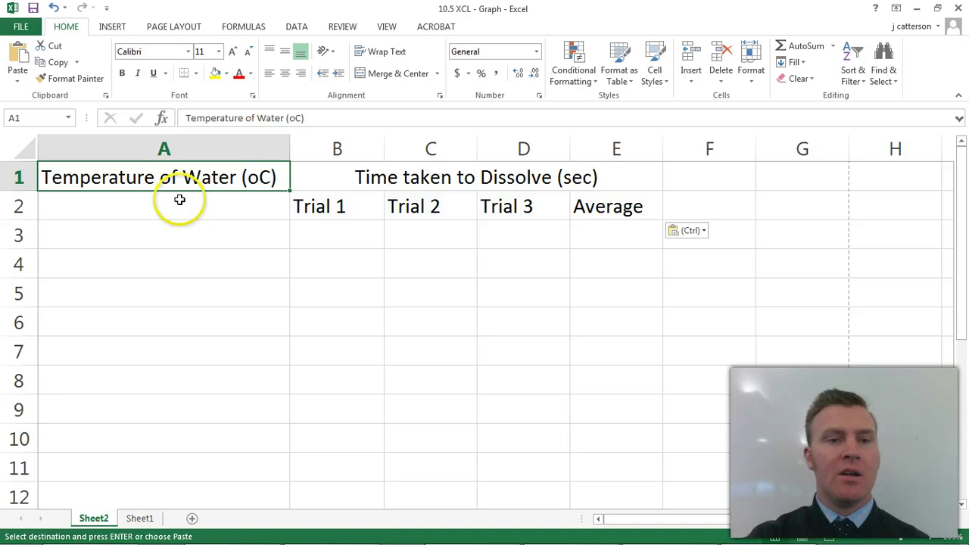
{"action": "left_click_drag", "start_coordinate": [169, 197], "coordinate": [166, 178]}
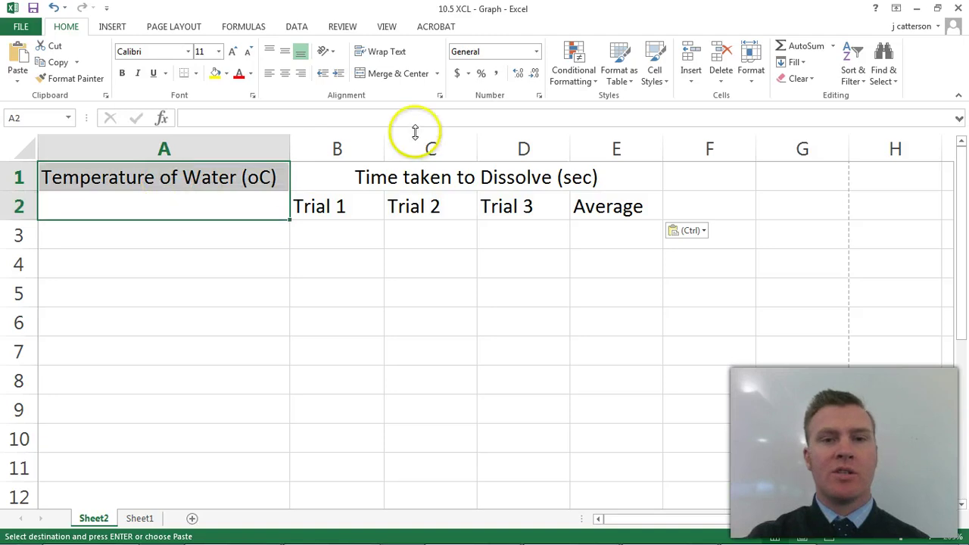
{"action": "left_click", "coordinate": [395, 74]}
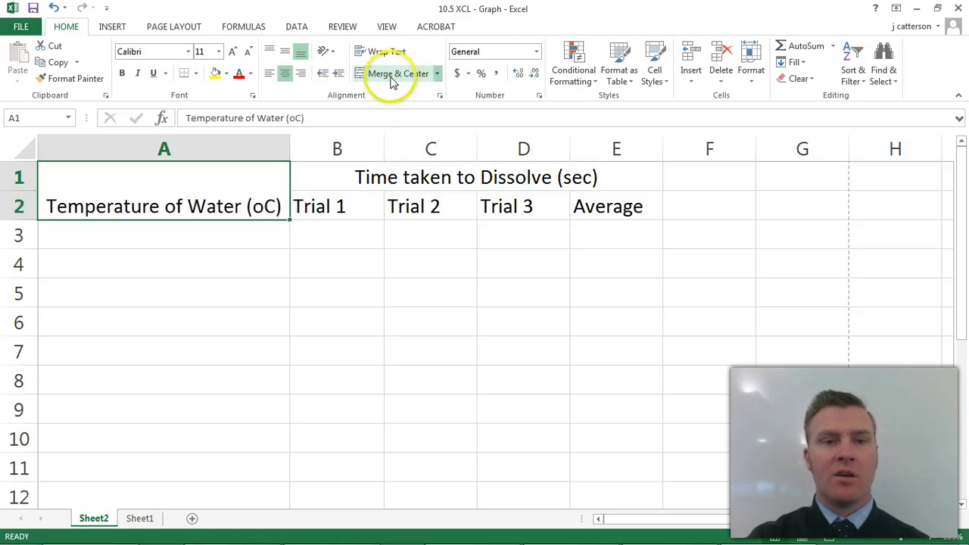
{"action": "left_click", "coordinate": [340, 236]}
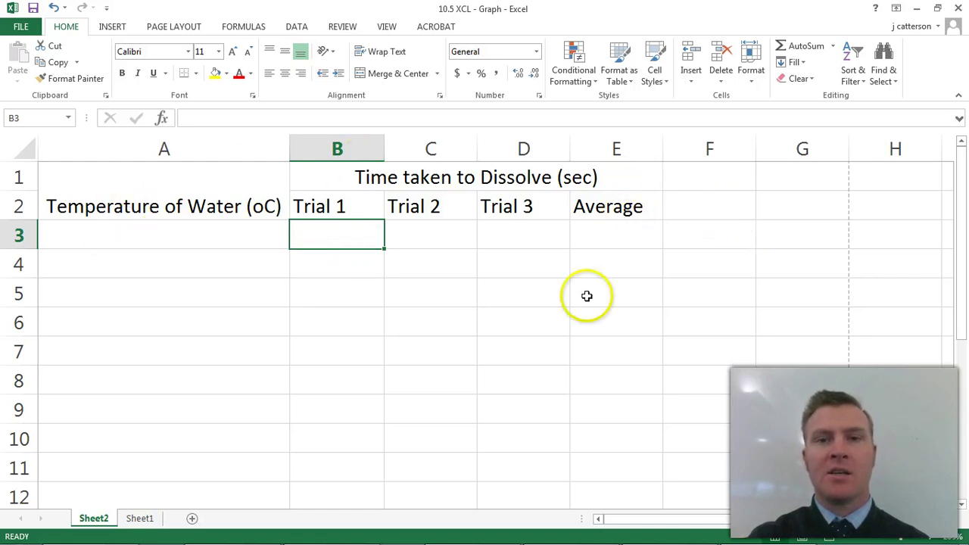
Fill A3:A7 with the water temperatures 20, 30, 40, 50 and 60
{"action": "left_click", "coordinate": [177, 238]}
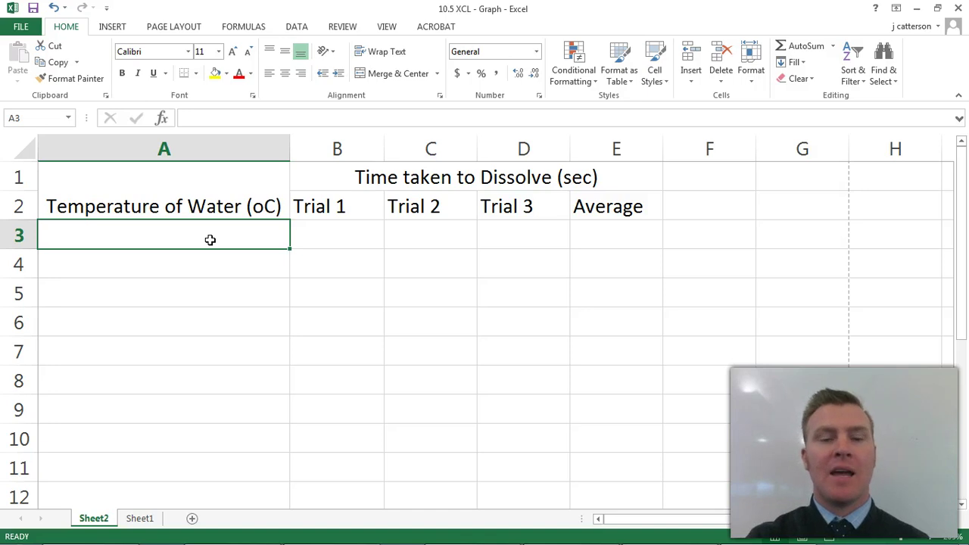
{"action": "key", "text": "ctrl+v"}
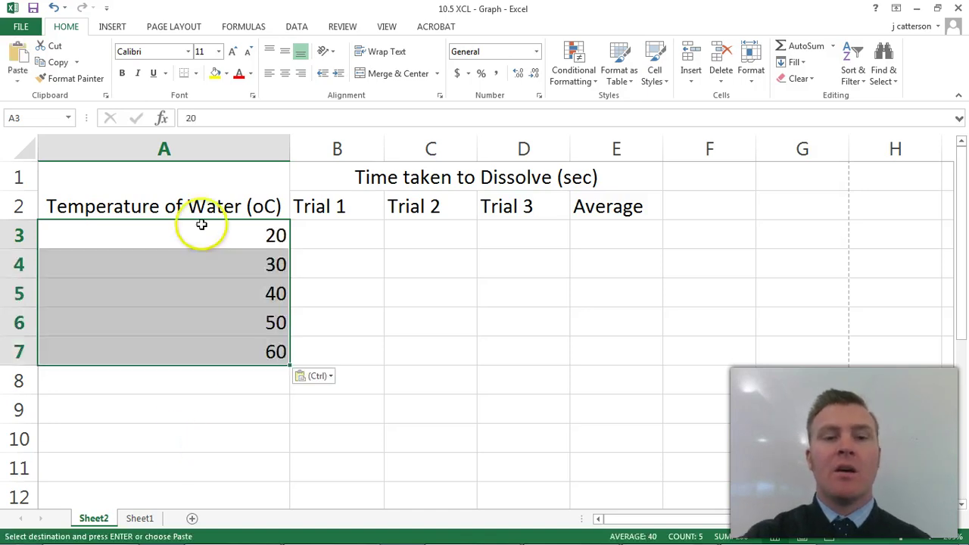
{"action": "left_click", "coordinate": [203, 227]}
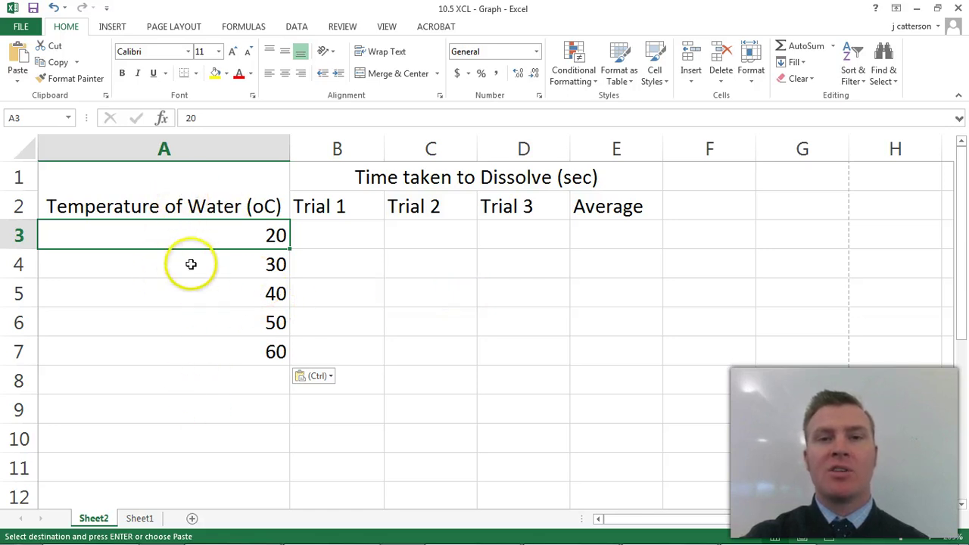
Fill B3:D7 with the trial times by row: 61, 56, 51; 49, 46, 48; 41, 43, 39; 36, 32, 35; 22, 27, 23
{"action": "left_click", "coordinate": [338, 237]}
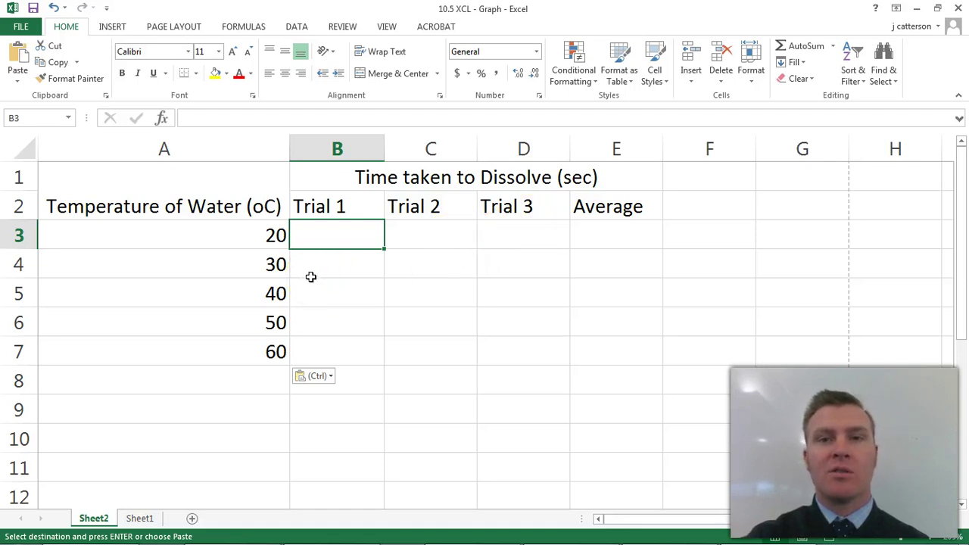
{"action": "key", "text": "ctrl+v"}
{"action": "left_click", "coordinate": [434, 389]}
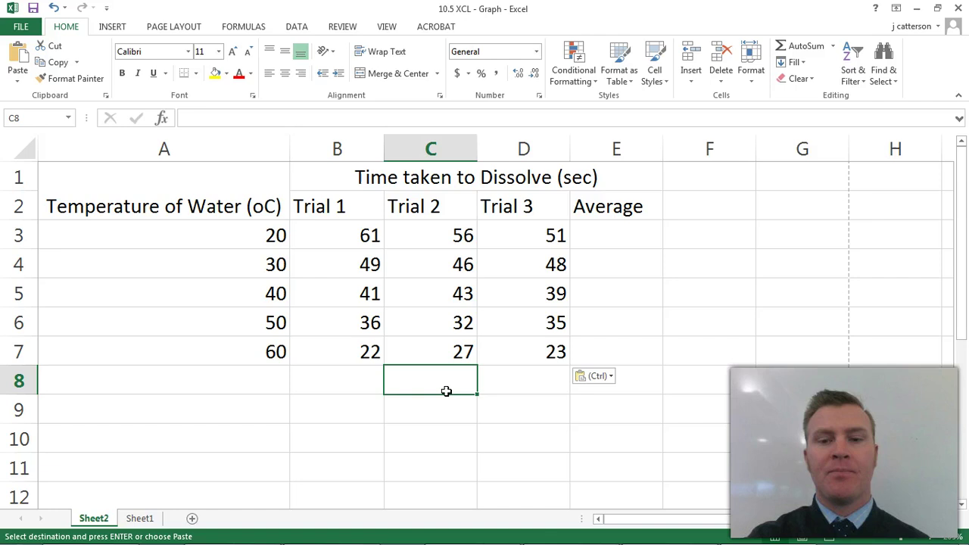
Calculate the average of the three trials at 20 degrees in E3 with =AVERAGE(B3:D3)
{"action": "left_click", "coordinate": [611, 242]}
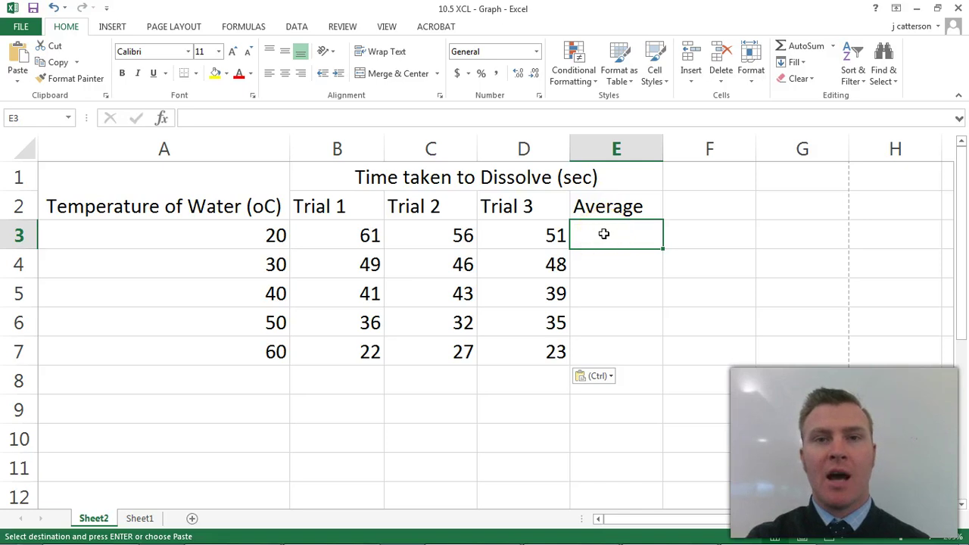
{"action": "type", "text": "="}
{"action": "key", "text": "BackSpace"}
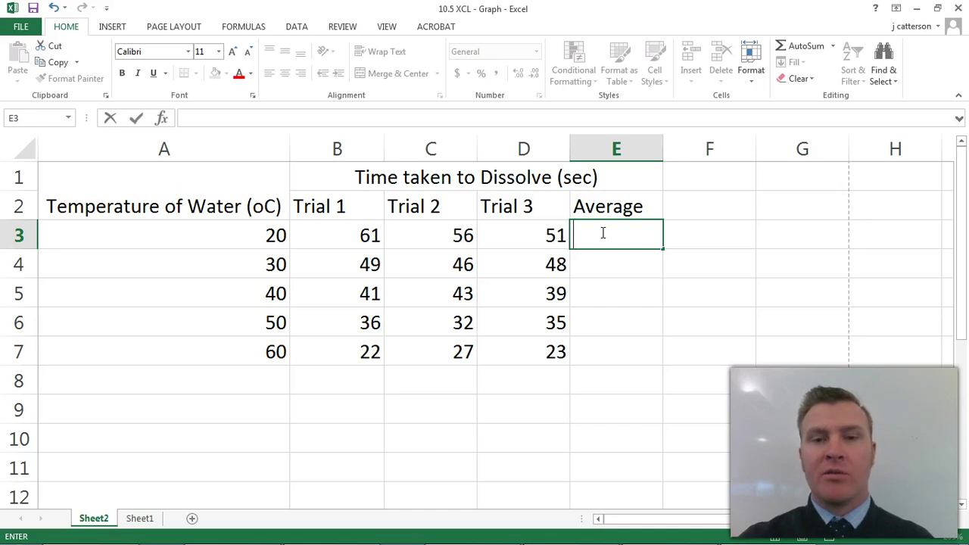
{"action": "type", "text": "=Aver"}
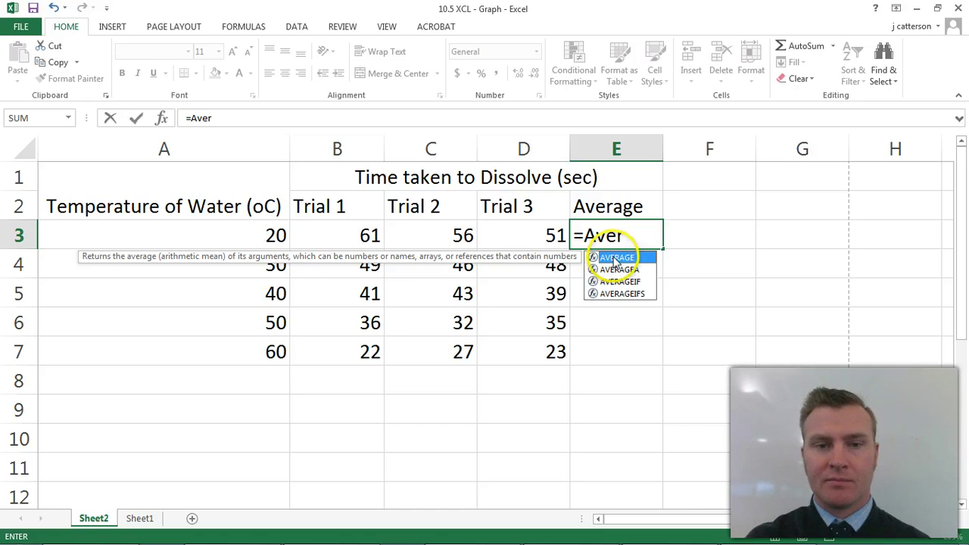
{"action": "double_click", "coordinate": [615, 258]}
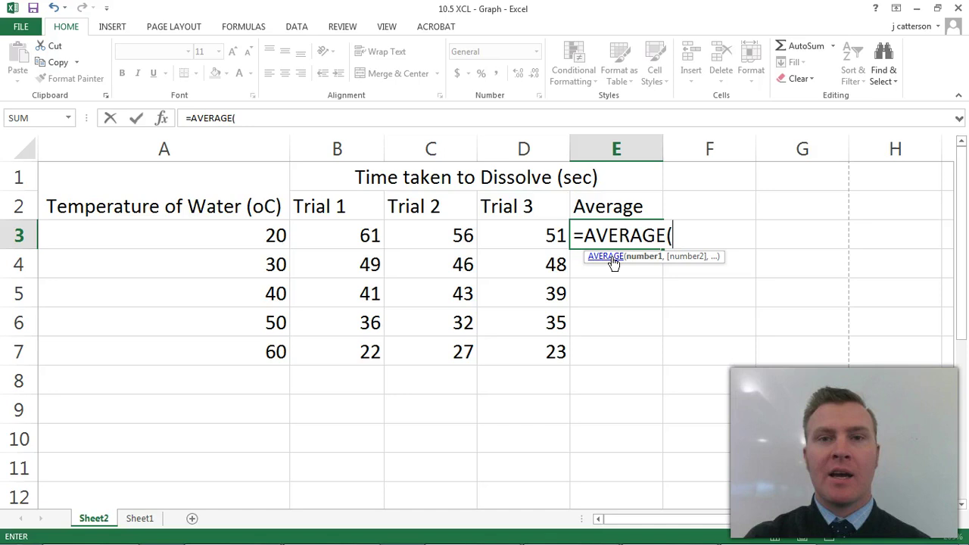
{"action": "left_click", "coordinate": [333, 234]}
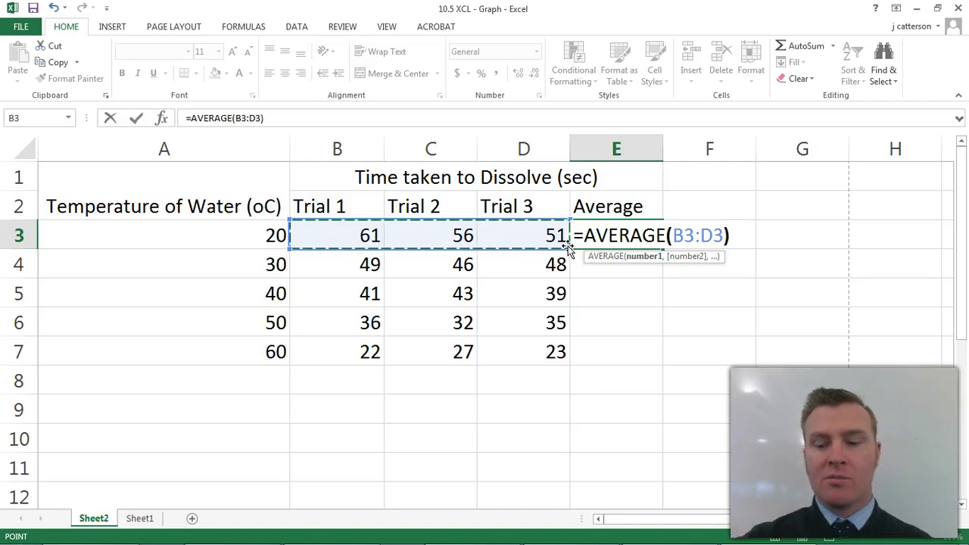
{"action": "key", "text": "Return"}
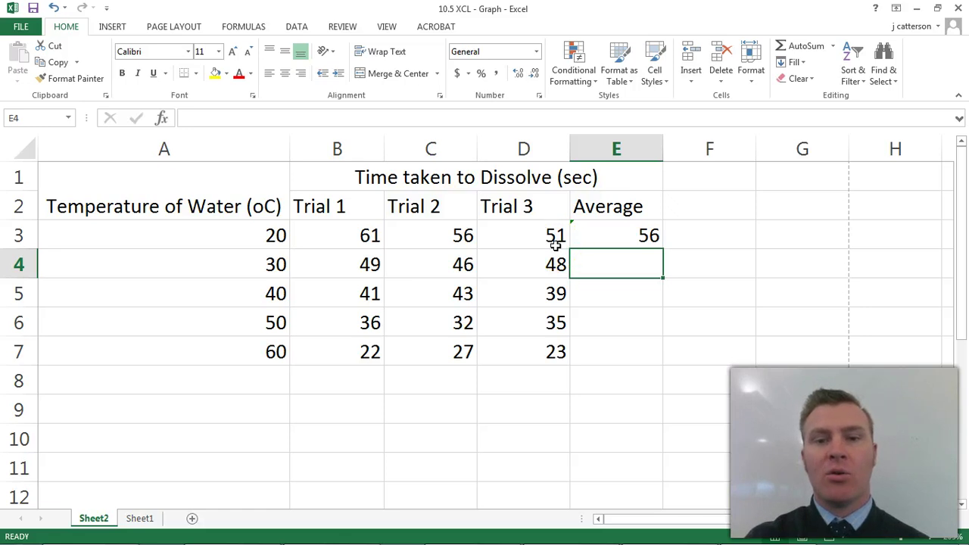
Copy the average formula from E3 down through E7 and check the cell ranges in the copied formulas
{"action": "left_click", "coordinate": [610, 236]}
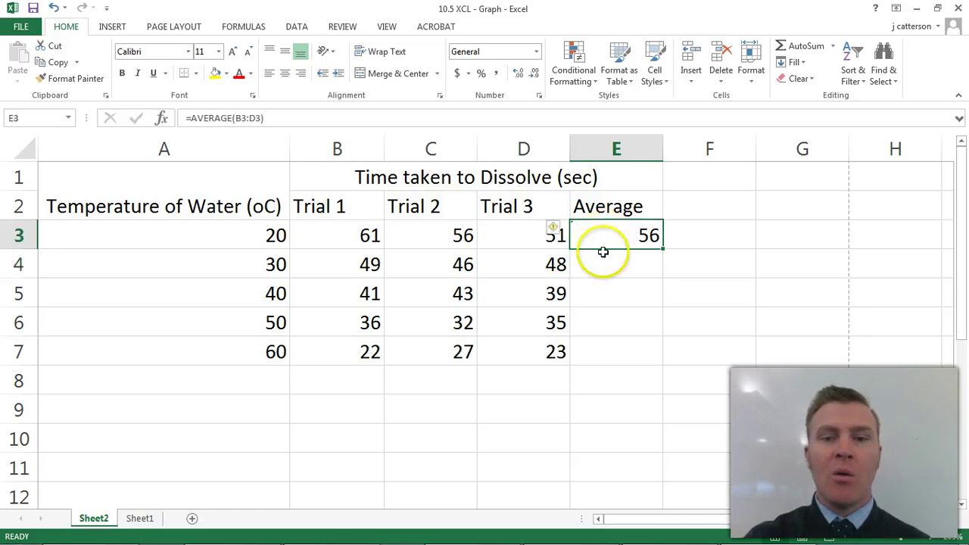
{"action": "left_click", "coordinate": [616, 258]}
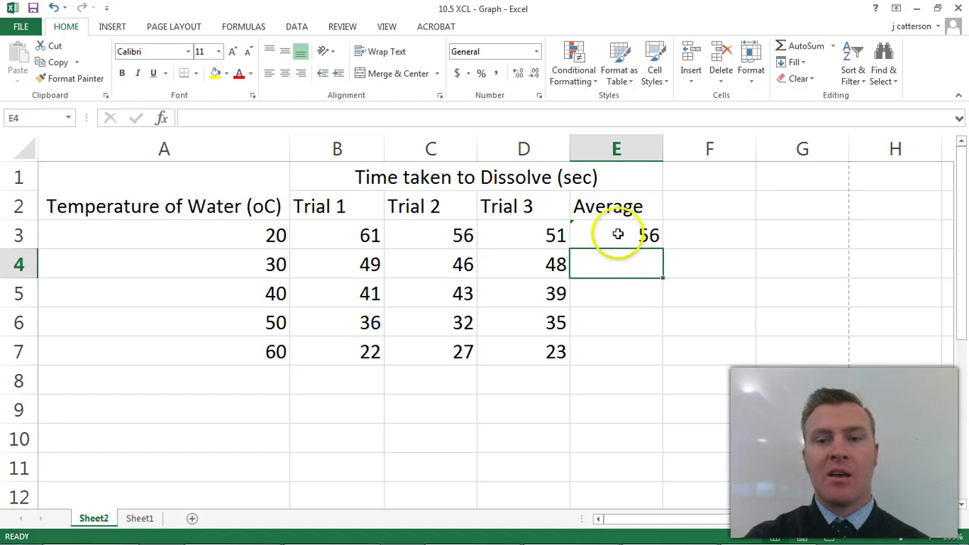
{"action": "left_click", "coordinate": [617, 233]}
{"action": "left_click", "coordinate": [621, 265]}
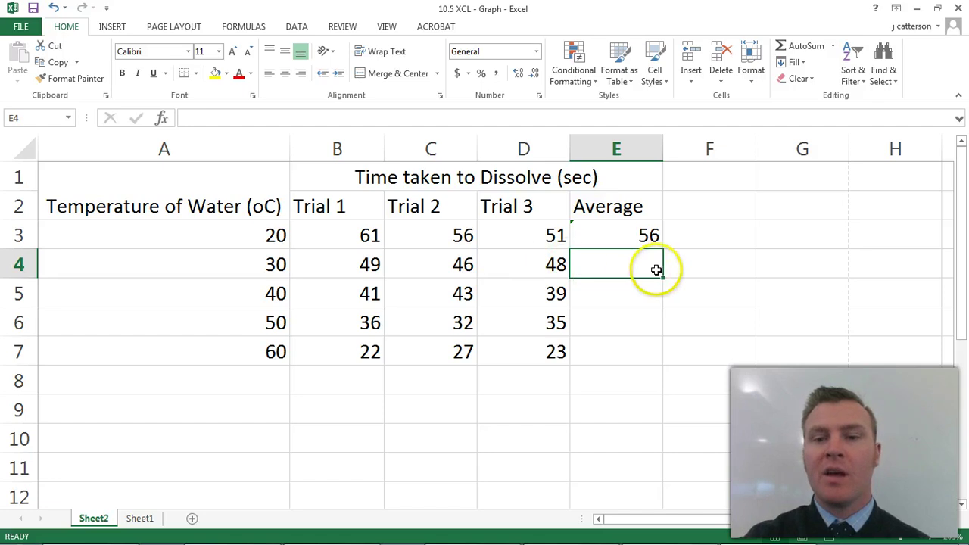
{"action": "left_click", "coordinate": [640, 236]}
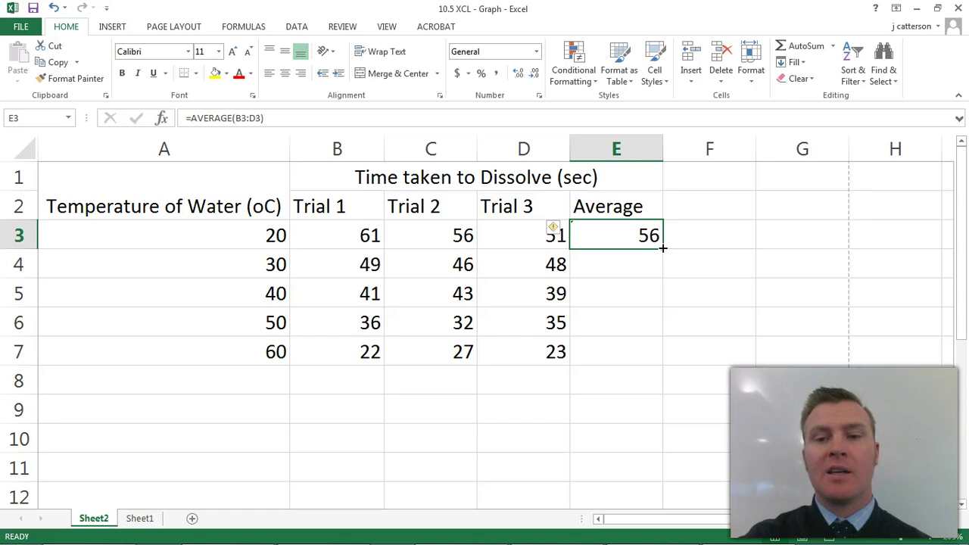
{"action": "left_click_drag", "start_coordinate": [662, 248], "coordinate": [656, 362]}
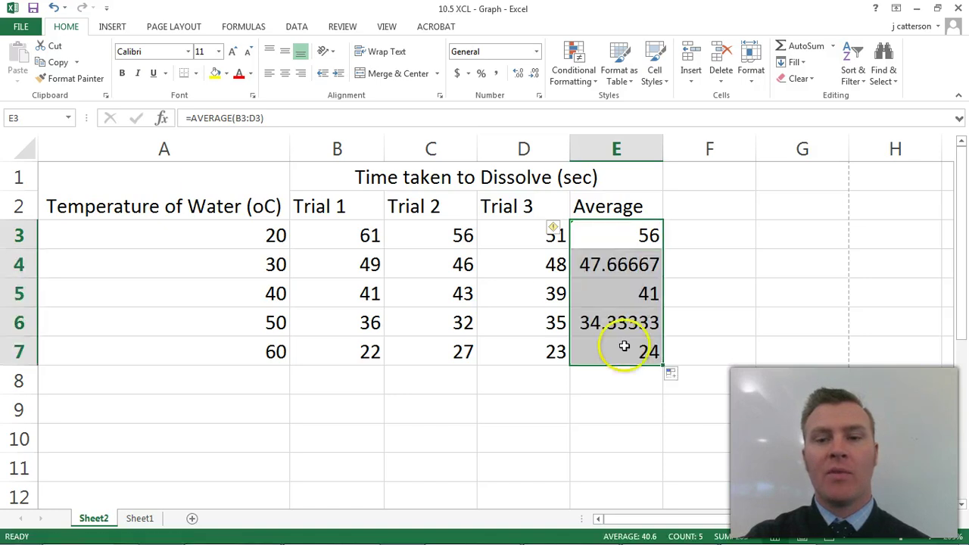
{"action": "left_click", "coordinate": [644, 282]}
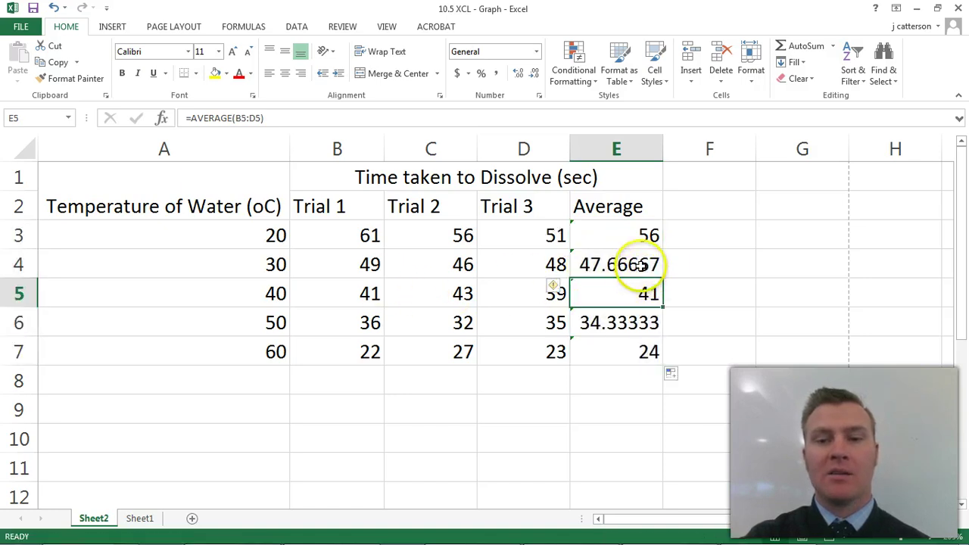
{"action": "left_click", "coordinate": [621, 264]}
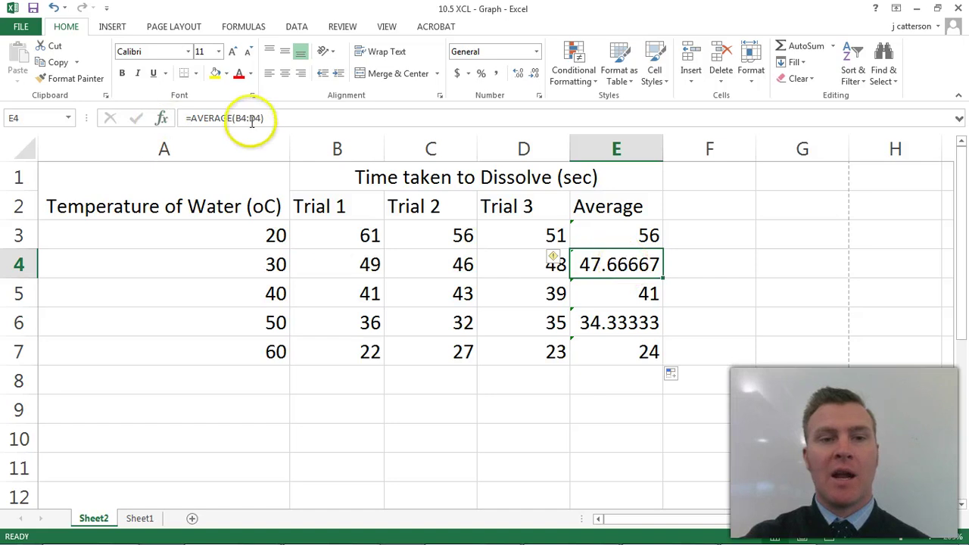
{"action": "left_click", "coordinate": [622, 310]}
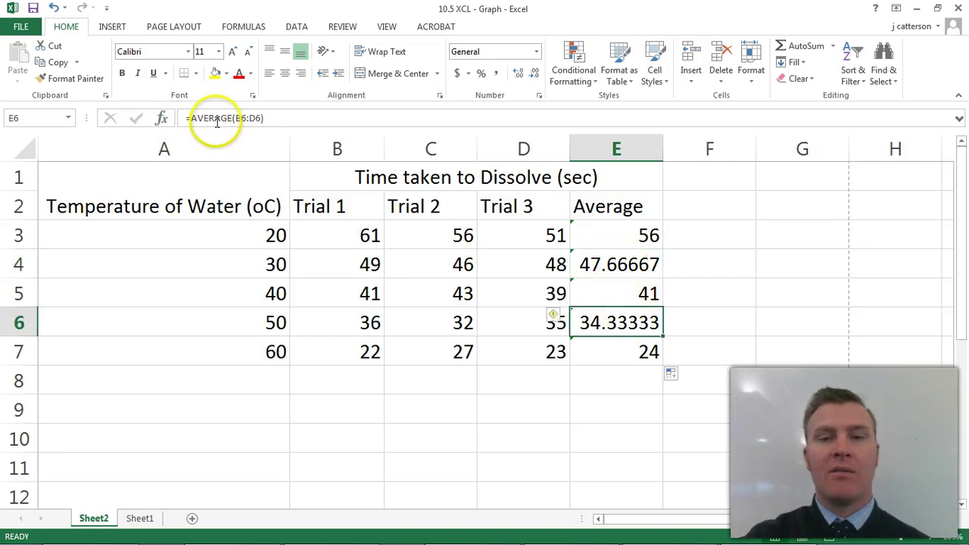
Examine the average formulas in column E and the trial cells that the E6 formula refers to
{"action": "left_click", "coordinate": [608, 291]}
{"action": "left_click", "coordinate": [611, 324]}
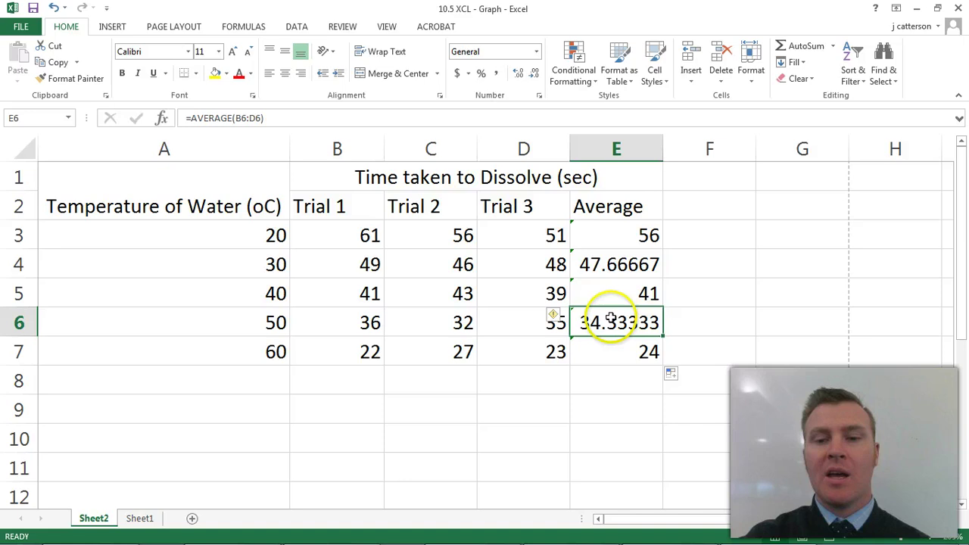
{"action": "left_click", "coordinate": [611, 344]}
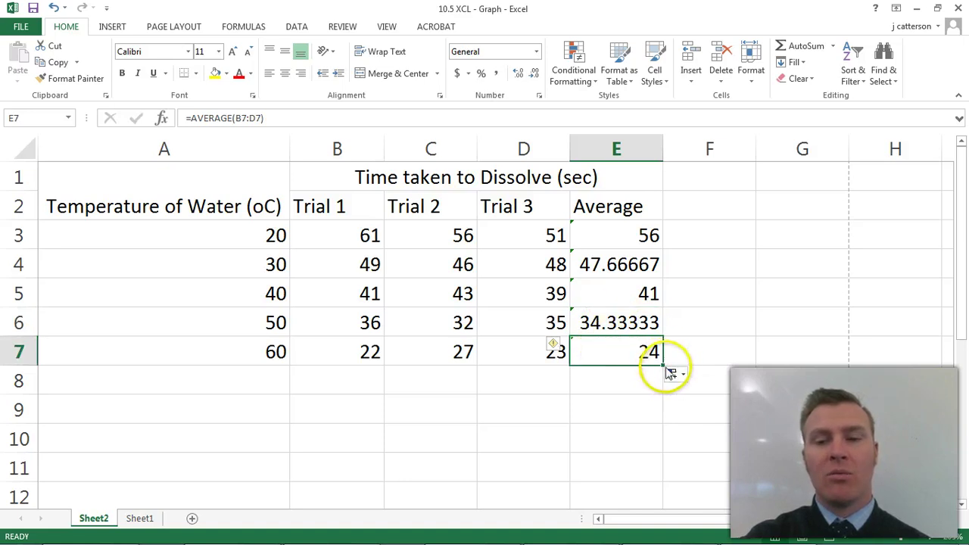
{"action": "key", "text": "Up"}
{"action": "left_click", "coordinate": [622, 347]}
{"action": "left_click", "coordinate": [615, 261]}
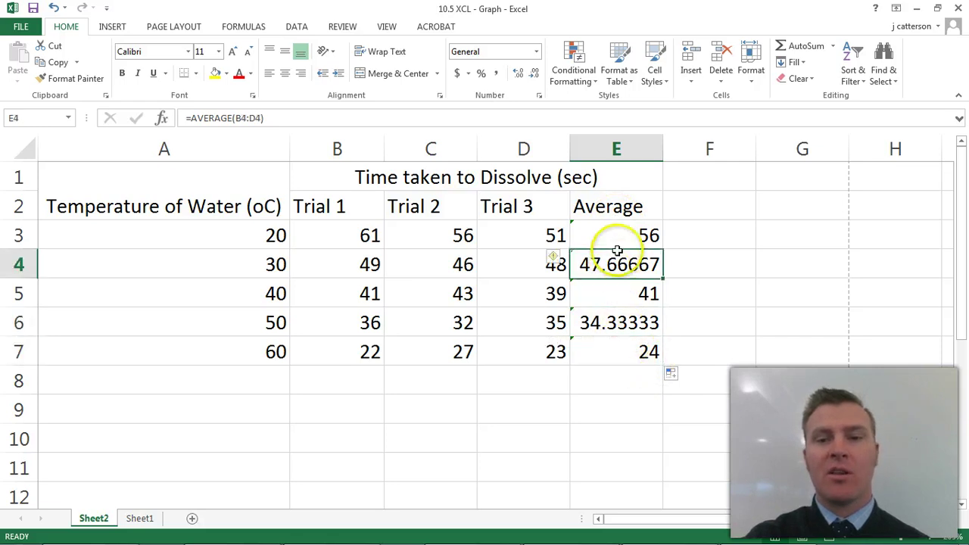
{"action": "left_click", "coordinate": [621, 237]}
{"action": "left_click", "coordinate": [597, 267]}
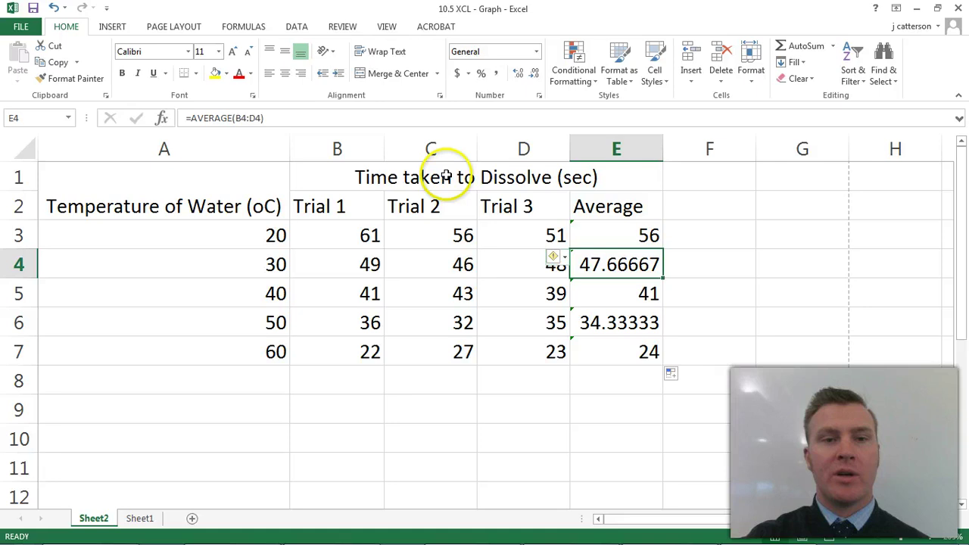
{"action": "left_click", "coordinate": [587, 324]}
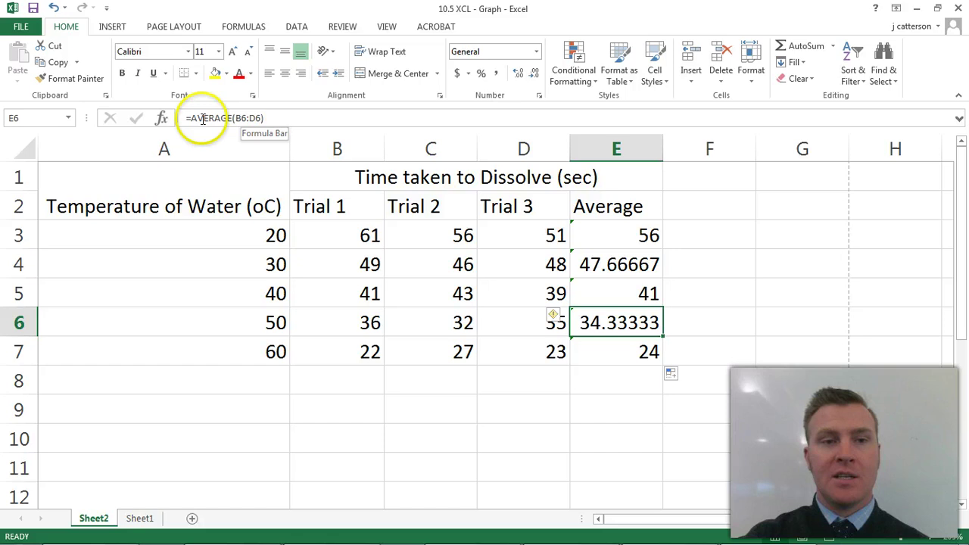
{"action": "left_click", "coordinate": [249, 118]}
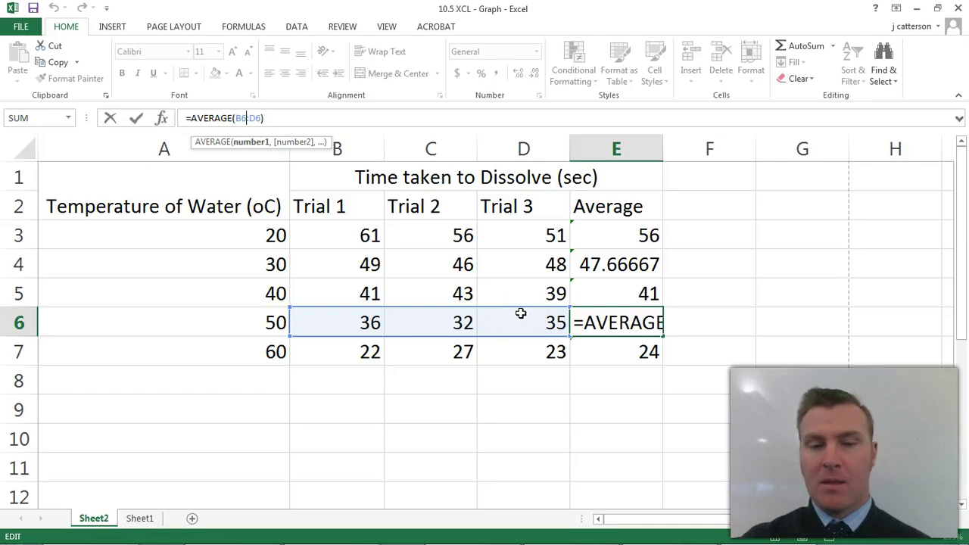
{"action": "key", "text": "Return"}
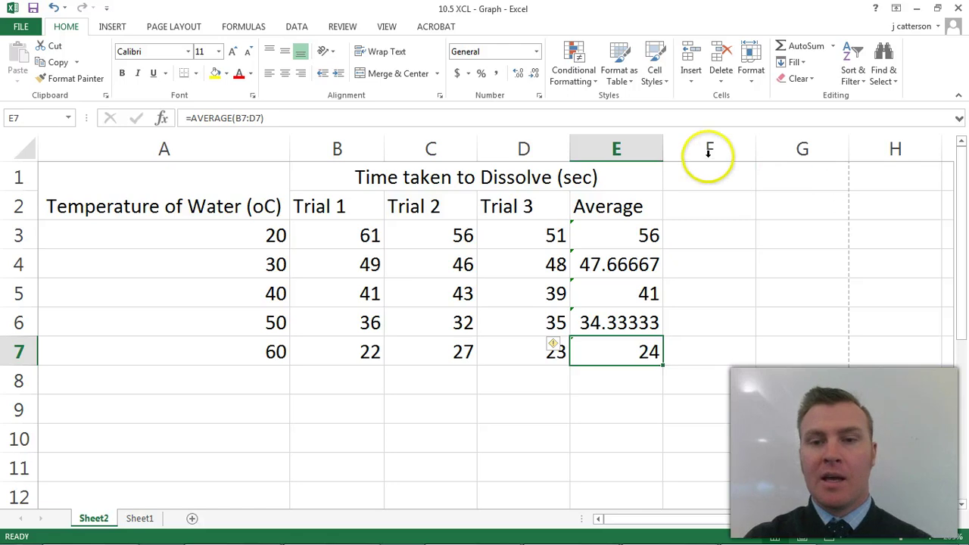
Format the averages in E3:E7 to show one decimal place
{"action": "left_click", "coordinate": [640, 230]}
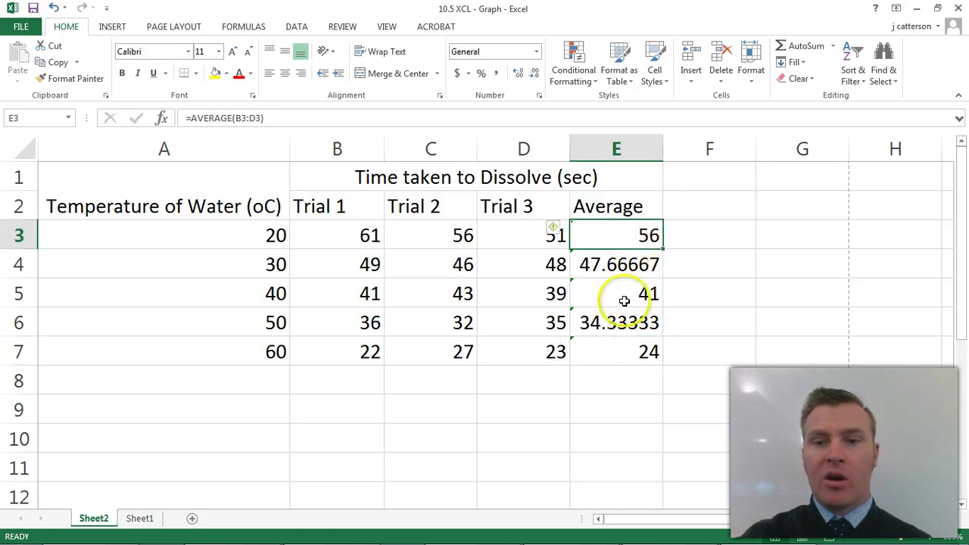
{"action": "left_click_drag", "start_coordinate": [623, 359], "coordinate": [612, 240]}
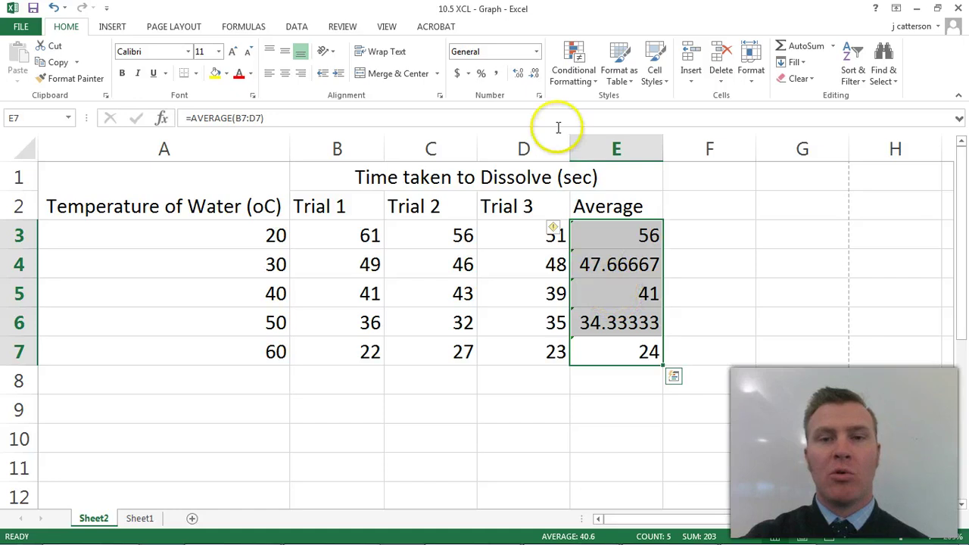
{"action": "left_click", "coordinate": [518, 76]}
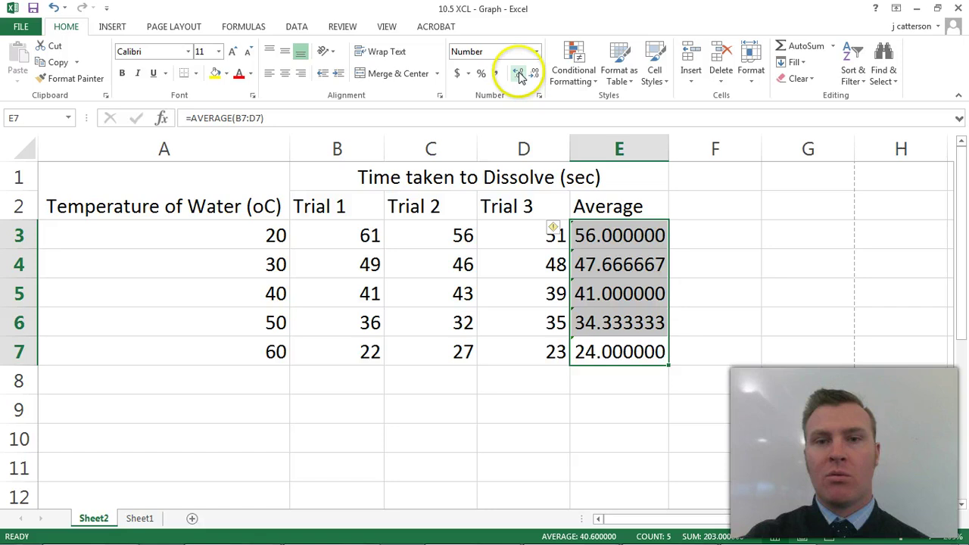
{"action": "left_click", "coordinate": [535, 76]}
{"action": "left_click", "coordinate": [535, 75]}
{"action": "left_click", "coordinate": [535, 75]}
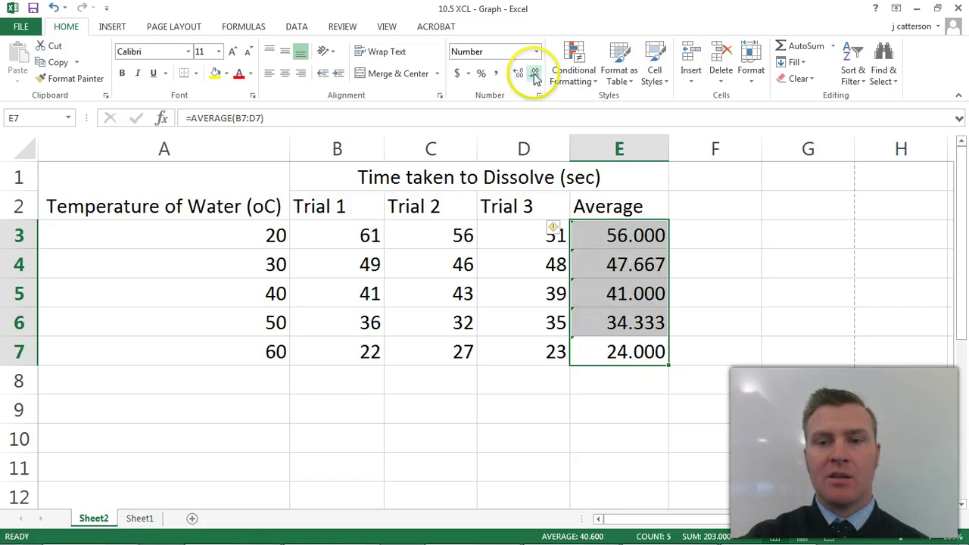
{"action": "left_click", "coordinate": [535, 75]}
{"action": "left_click", "coordinate": [535, 75]}
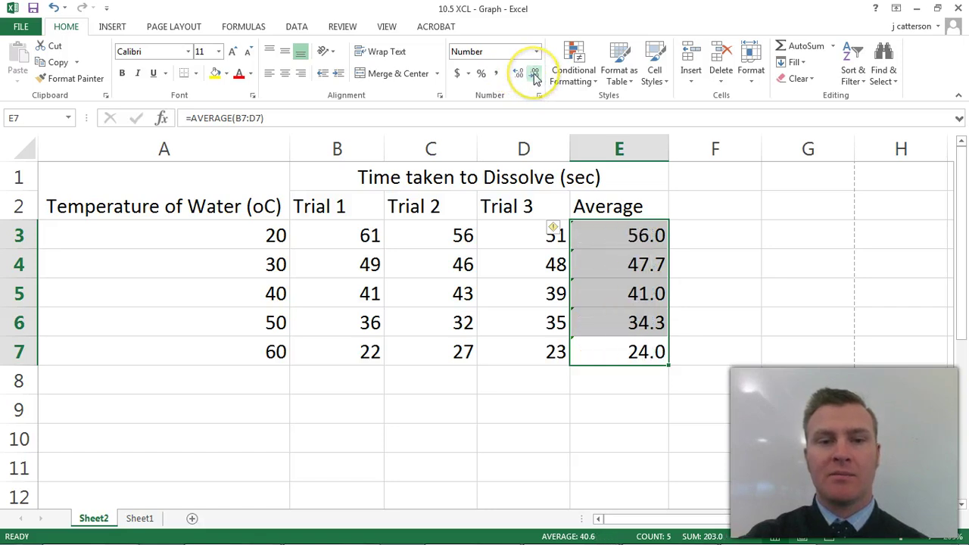
{"action": "left_click", "coordinate": [697, 281]}
{"action": "left_click", "coordinate": [676, 264]}
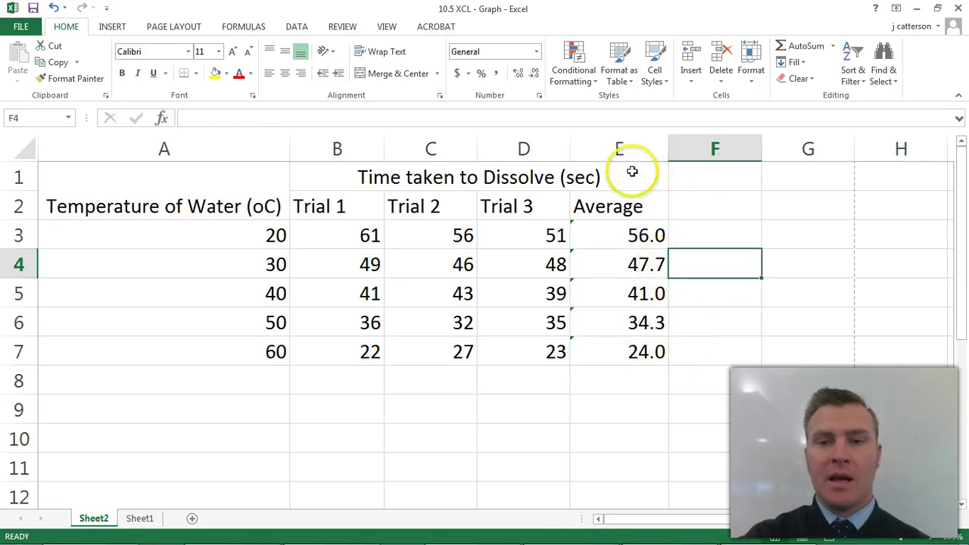
Apply All Borders to the whole results table, A1:E7
{"action": "left_click_drag", "start_coordinate": [631, 172], "coordinate": [156, 357]}
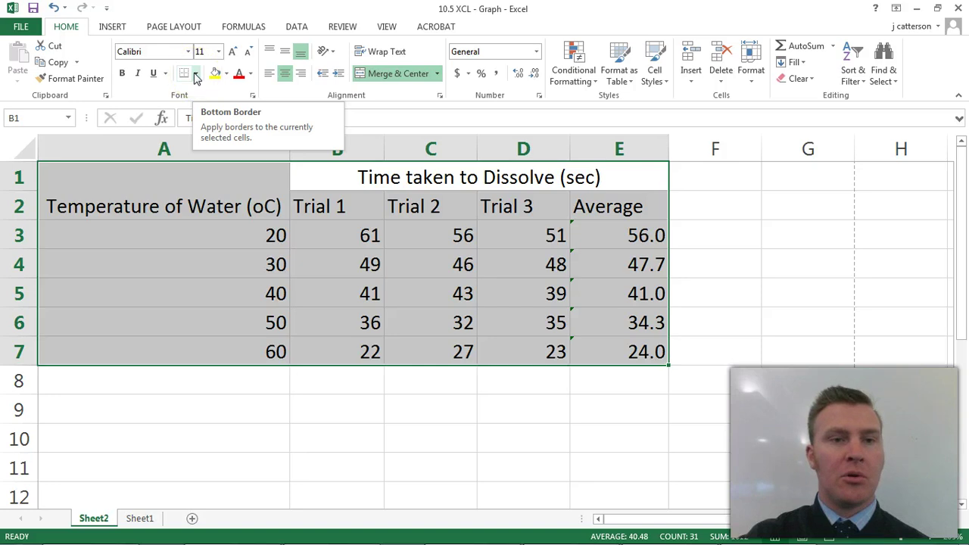
{"action": "left_click", "coordinate": [195, 73]}
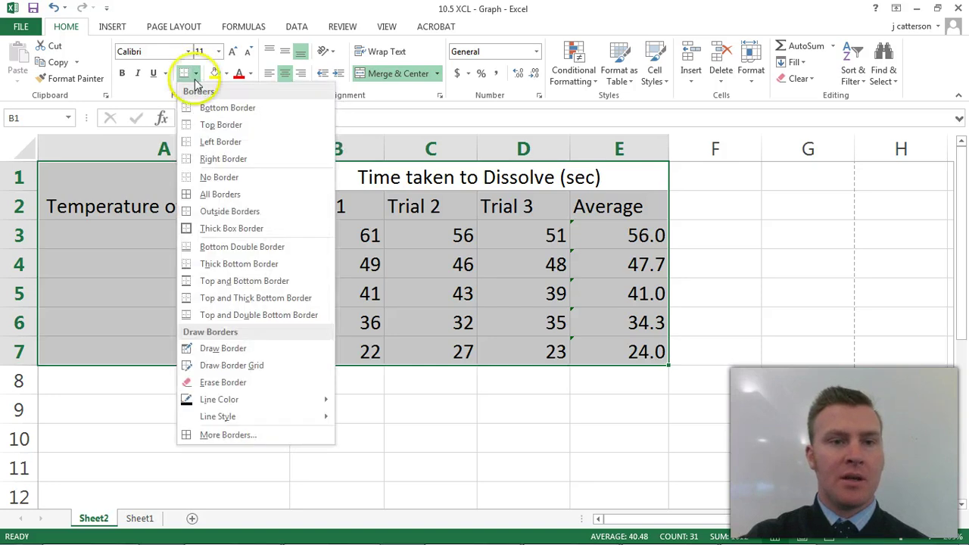
{"action": "left_click", "coordinate": [230, 196]}
{"action": "left_click", "coordinate": [744, 264]}
{"action": "left_click", "coordinate": [556, 407]}
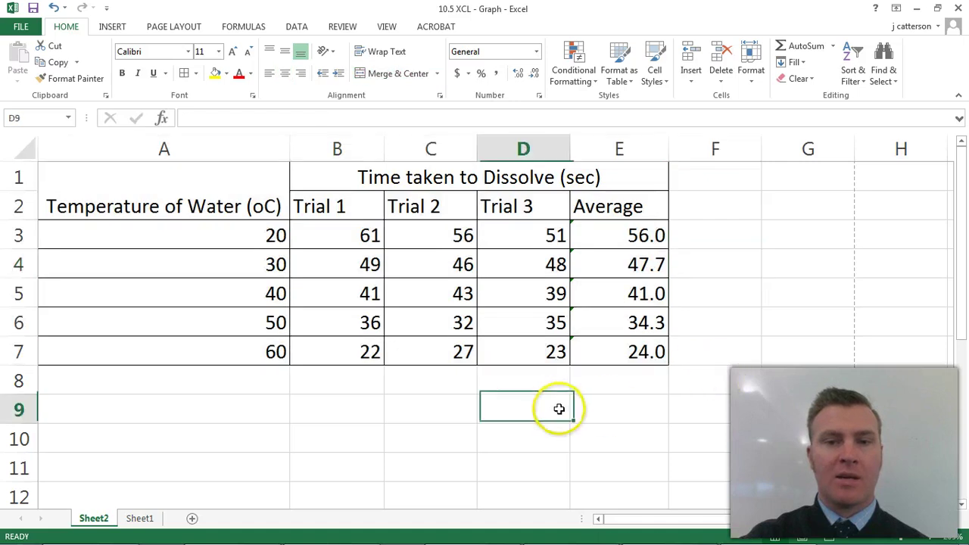